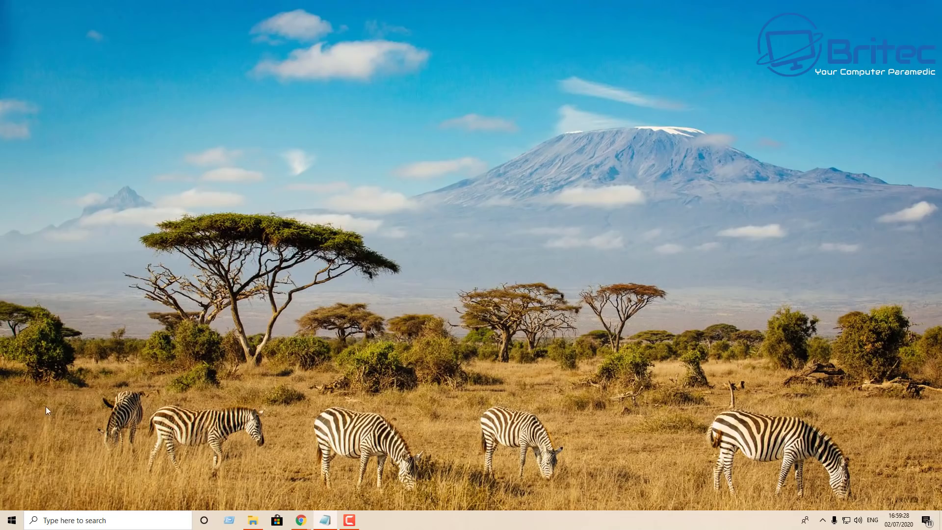
Go from Start to Settings > Update & Security and open Advanced options.
click(15, 521)
click(20, 476)
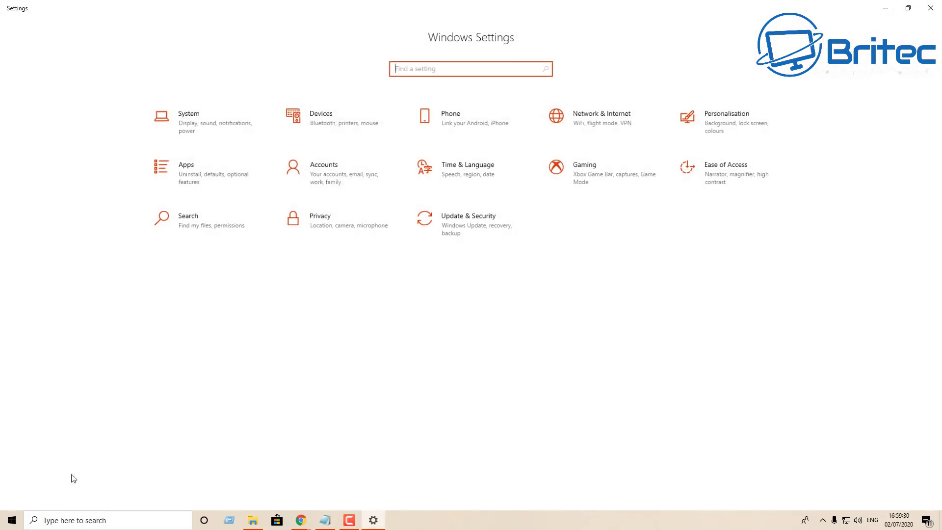
click(470, 229)
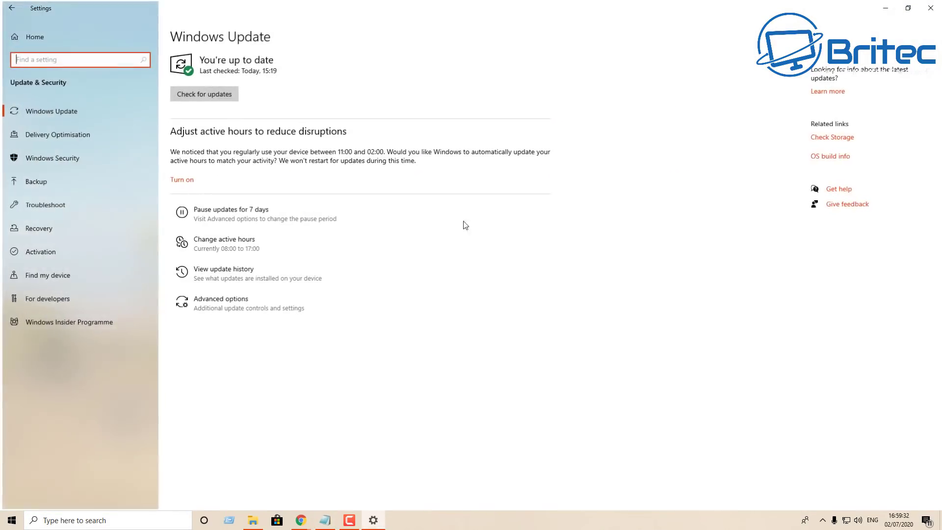
click(240, 304)
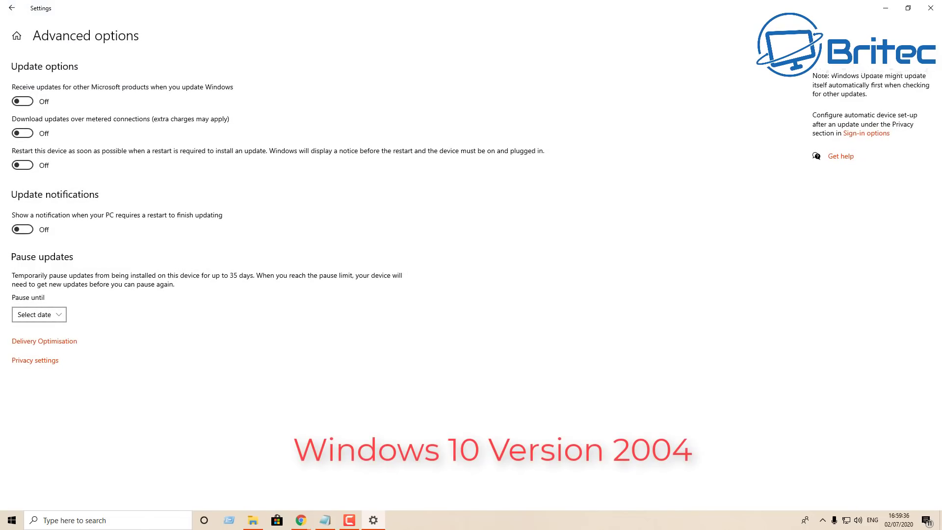
click(300, 520)
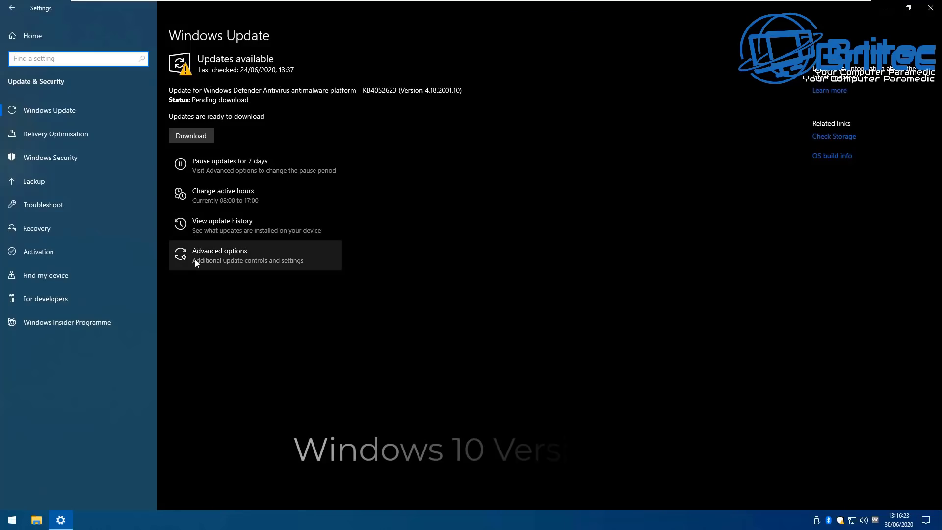
In Advanced options, review the feature-update deferral days and leave them at 0.
click(195, 259)
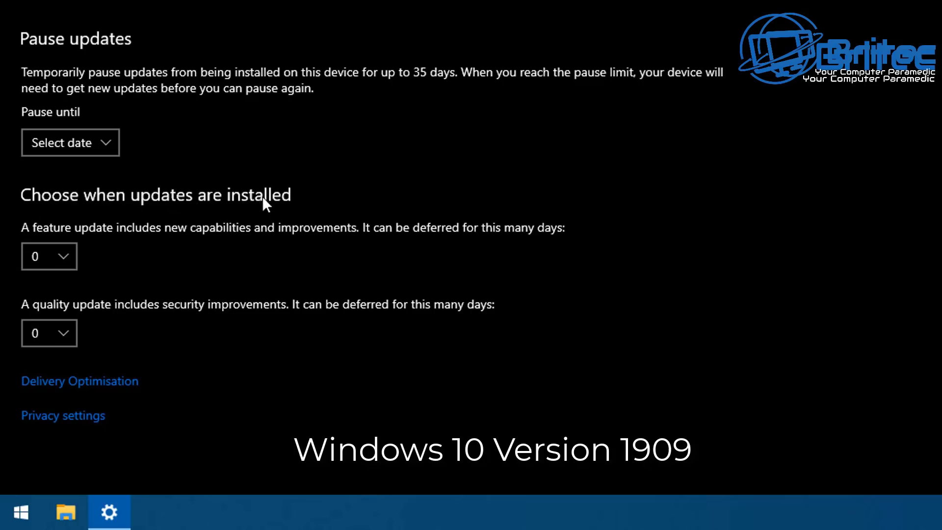
click(63, 255)
scroll(35, 343, down, 1)
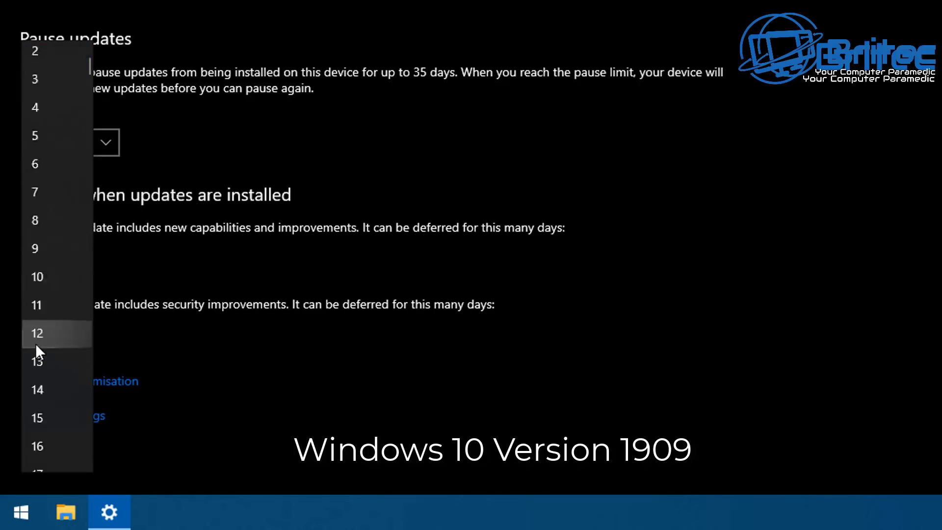
scroll(37, 346, down, 20)
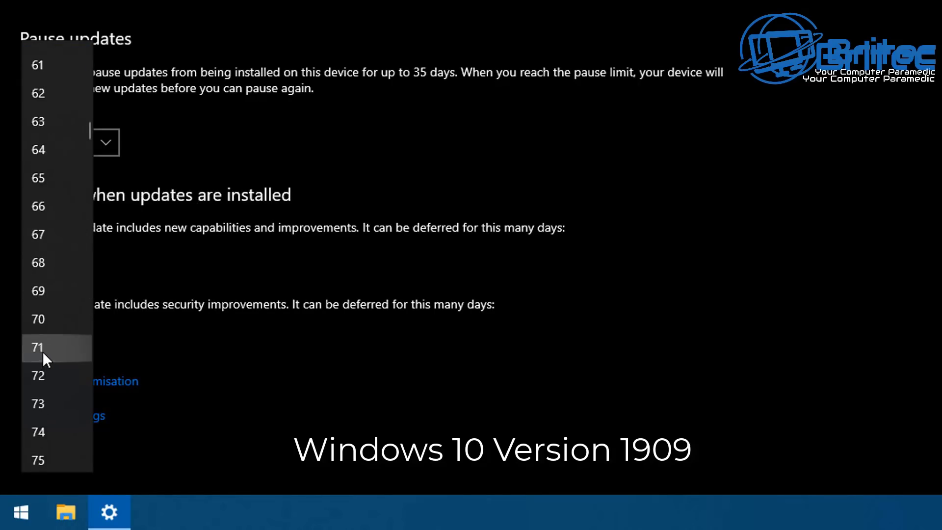
scroll(45, 350, down, 20)
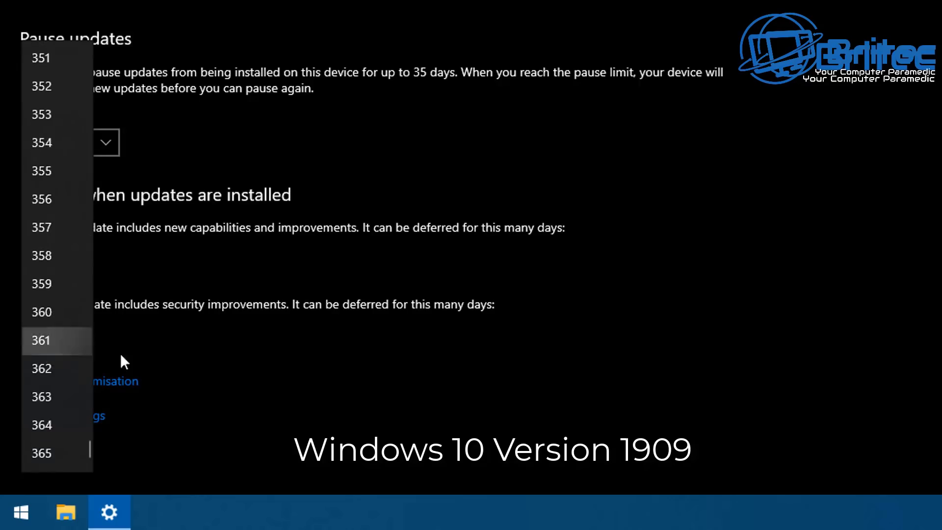
click(403, 348)
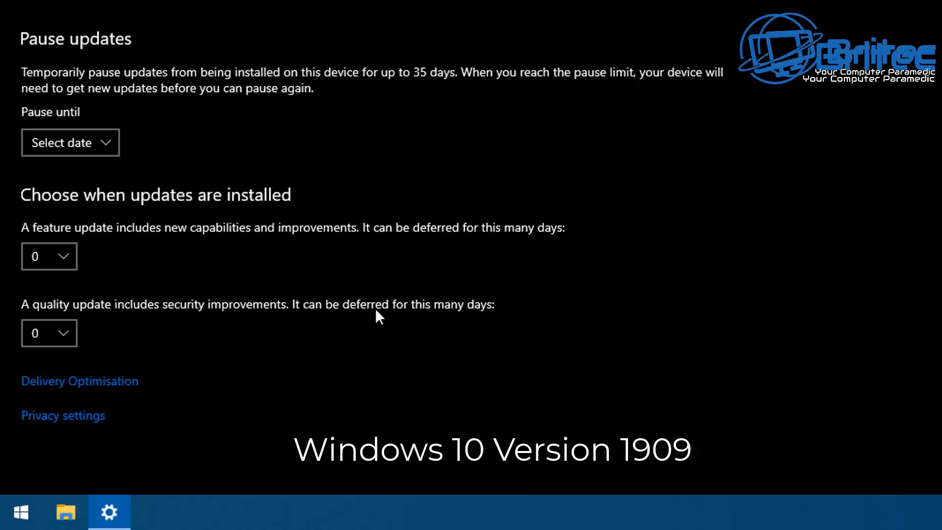
Review the quality-update deferral days and leave them at 0.
click(66, 328)
scroll(69, 330, down, 5)
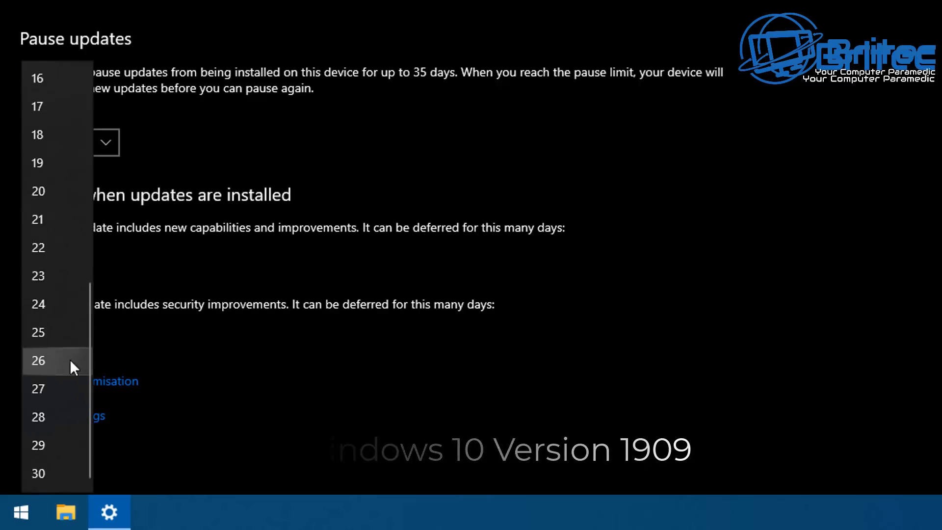
click(272, 378)
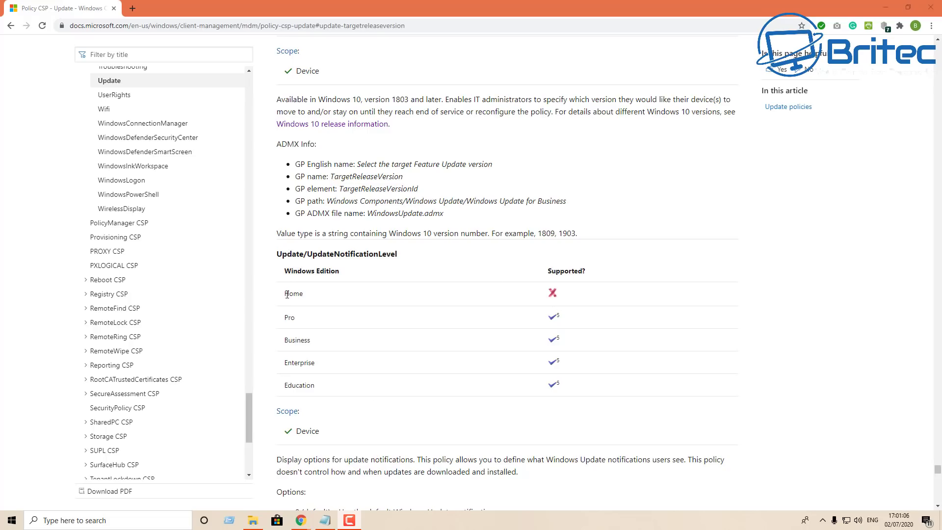
Highlight the Home edition row of the TargetReleaseVersion support table, then minimize the browser.
drag(287, 294, 559, 294)
click(498, 338)
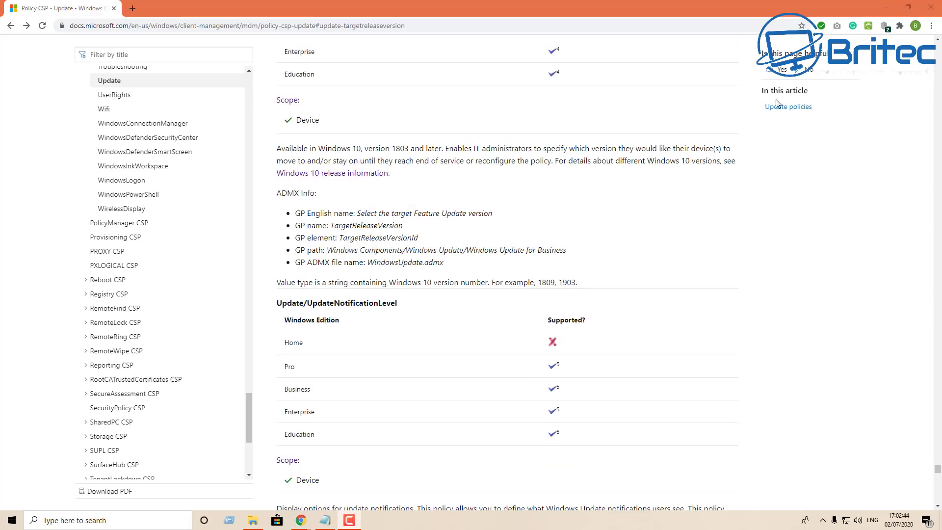
click(885, 9)
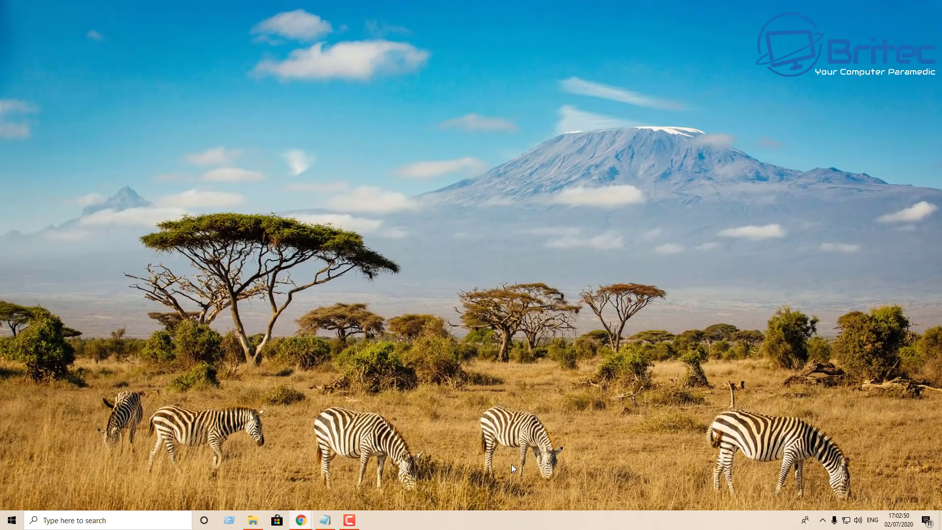
Launch Registry Editor by searching Windows for regedit.
click(75, 521)
text(r)
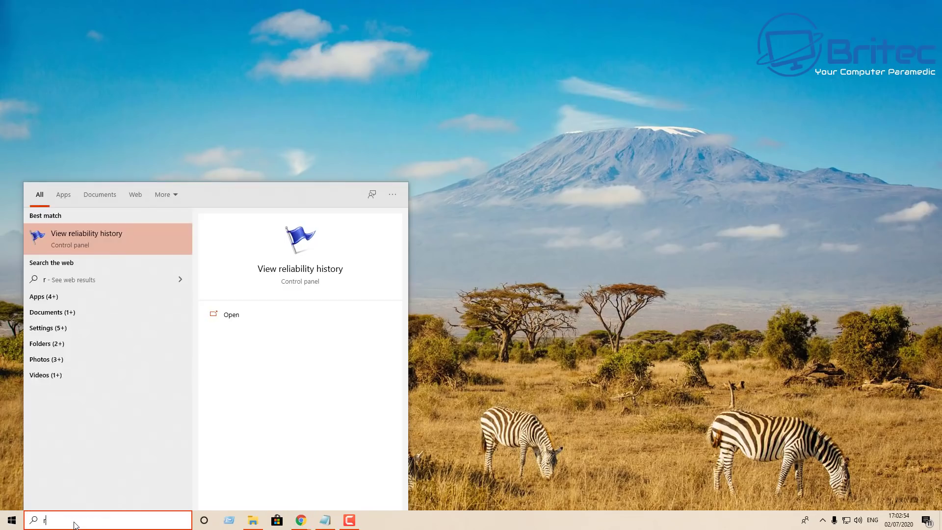
text(egedit)
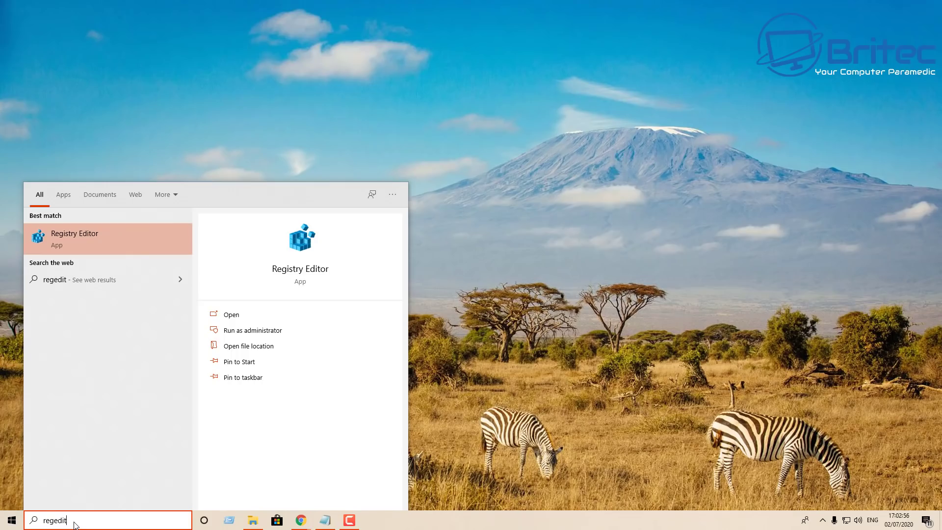
key(Return)
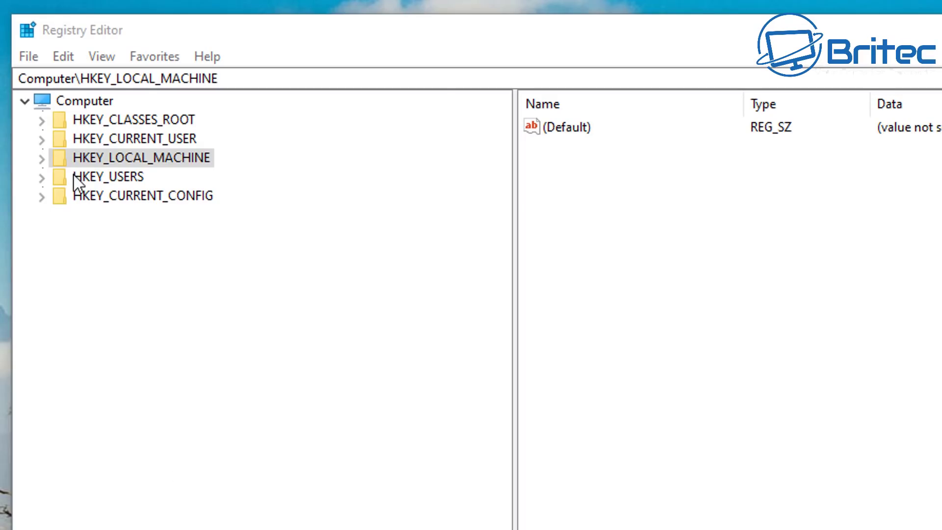
Expand HKEY_LOCAL_MACHINE > SOFTWARE > Policies > Microsoft in the registry tree.
click(41, 160)
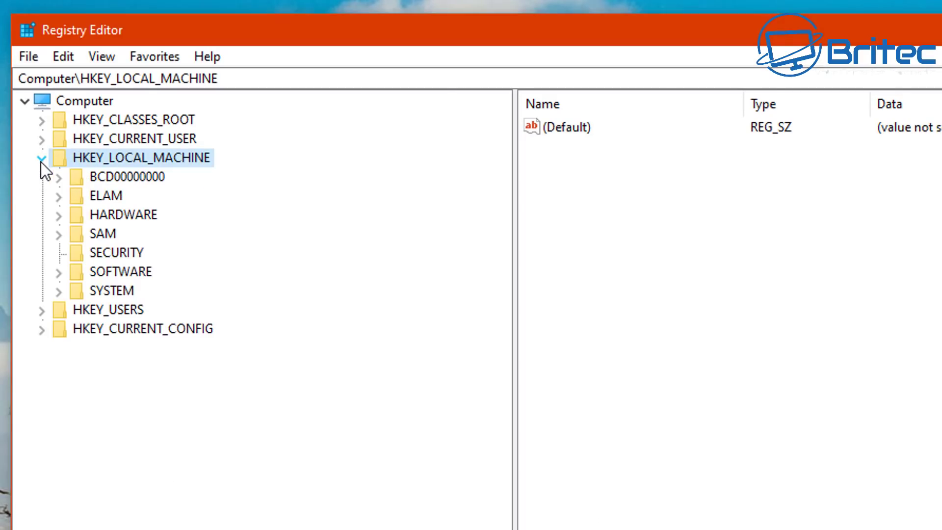
click(123, 272)
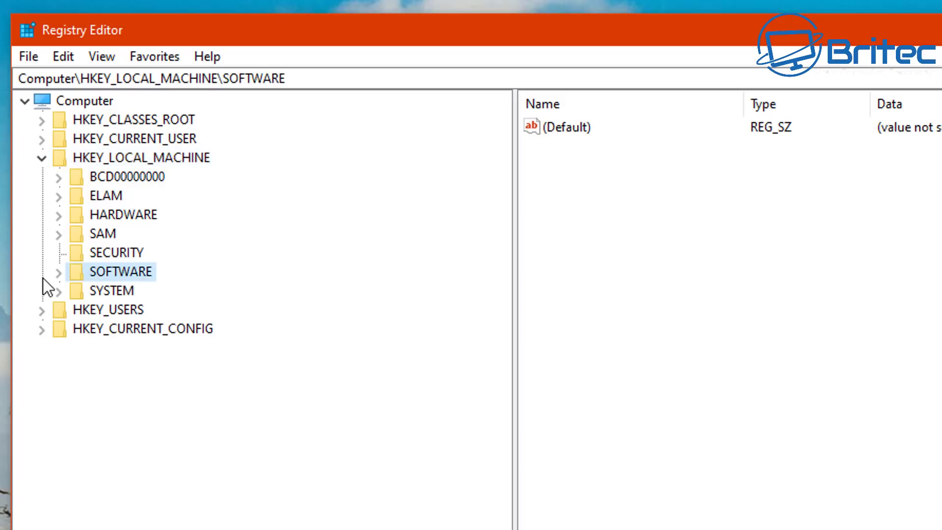
click(58, 274)
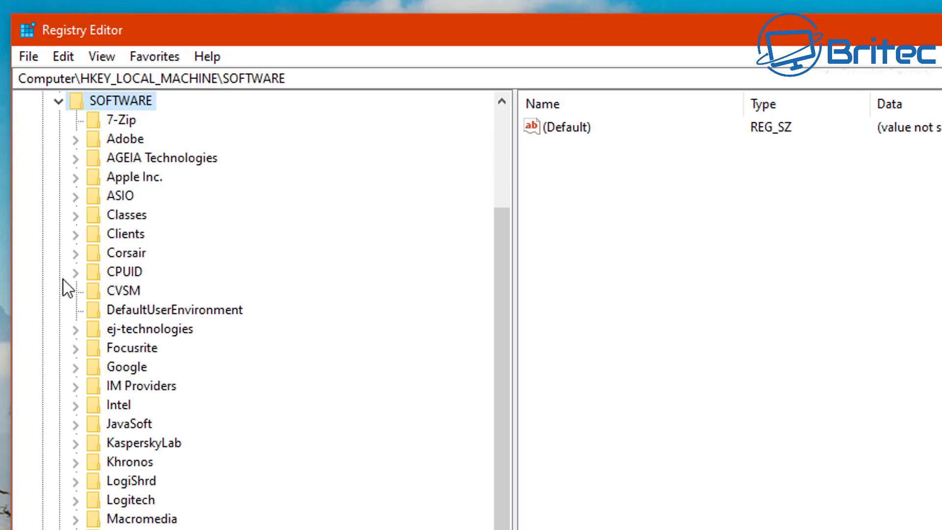
scroll(179, 449, down, 5)
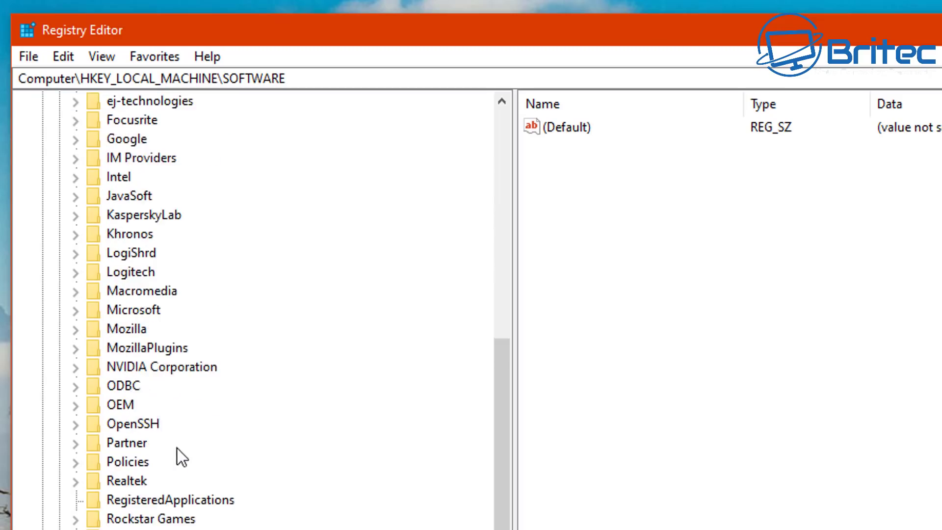
click(119, 426)
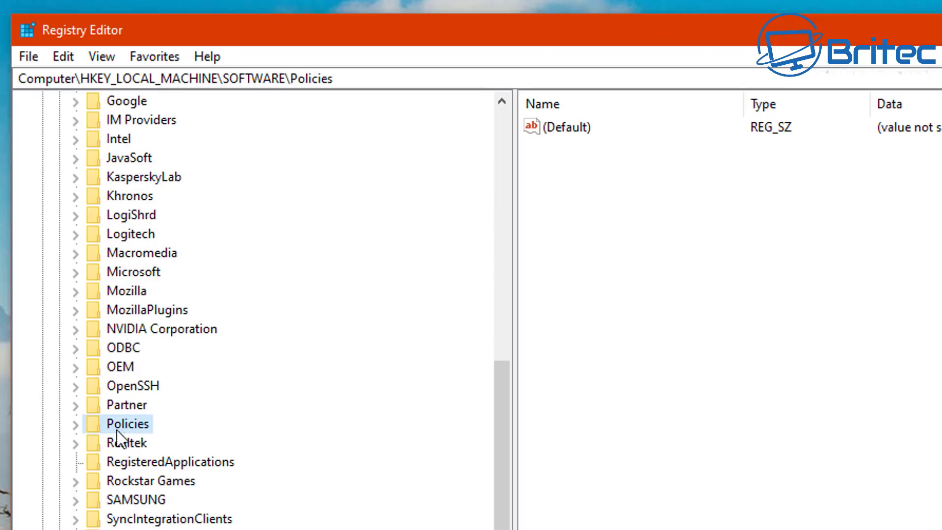
click(76, 425)
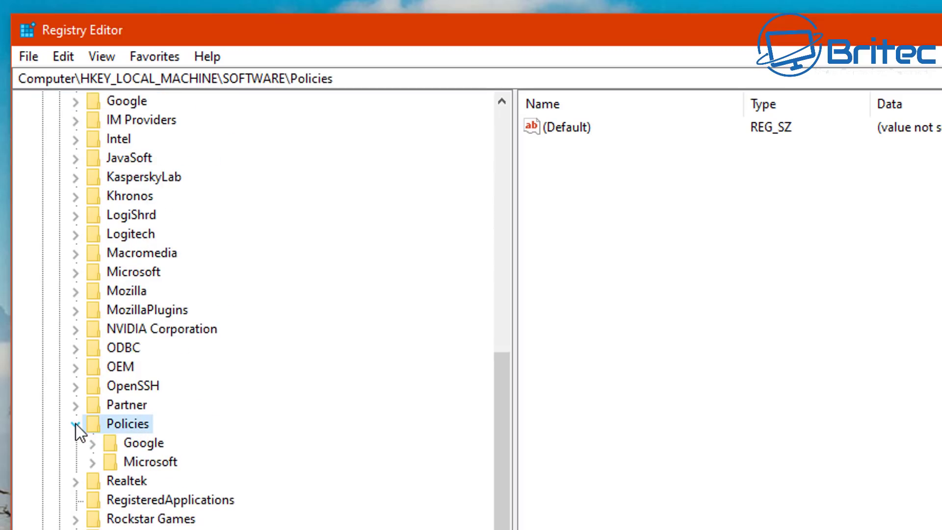
click(117, 466)
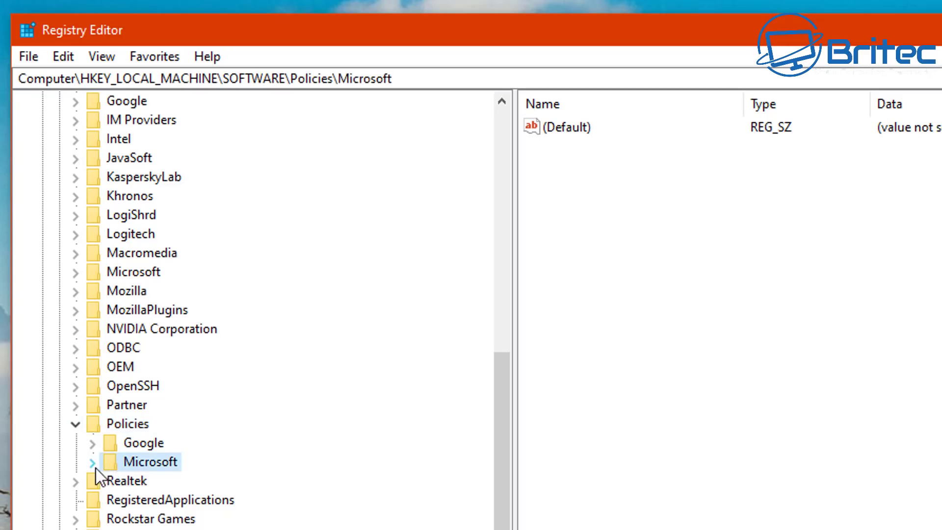
click(93, 464)
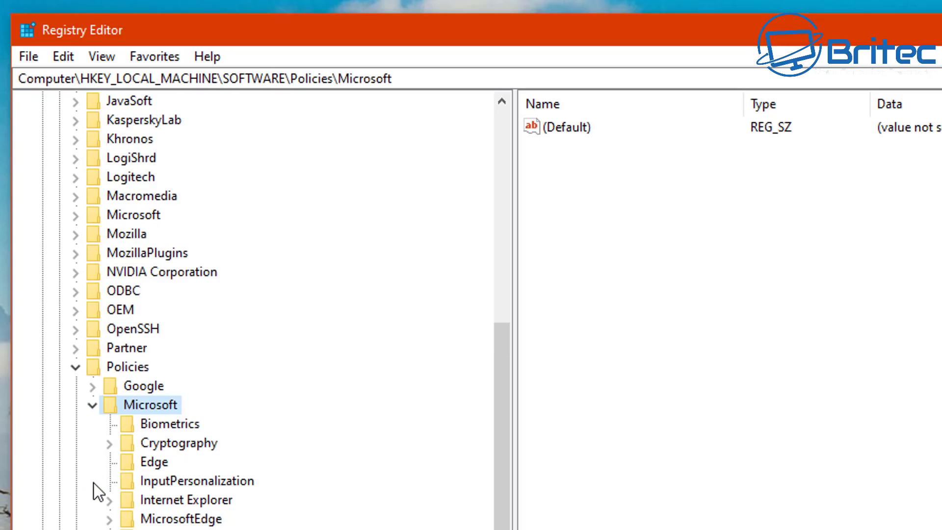
Expand the Windows key, then select and expand WindowsUpdate to show AU.
scroll(128, 464, down, 4)
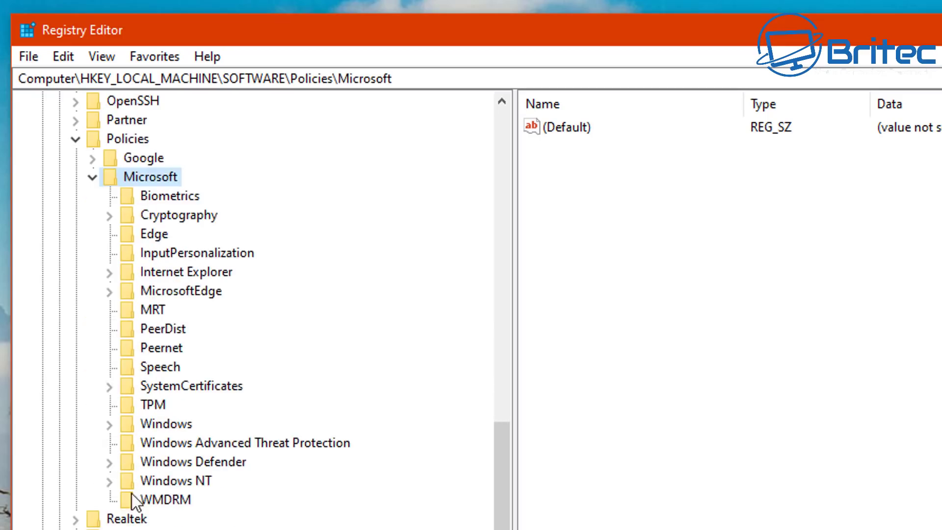
click(156, 424)
click(108, 424)
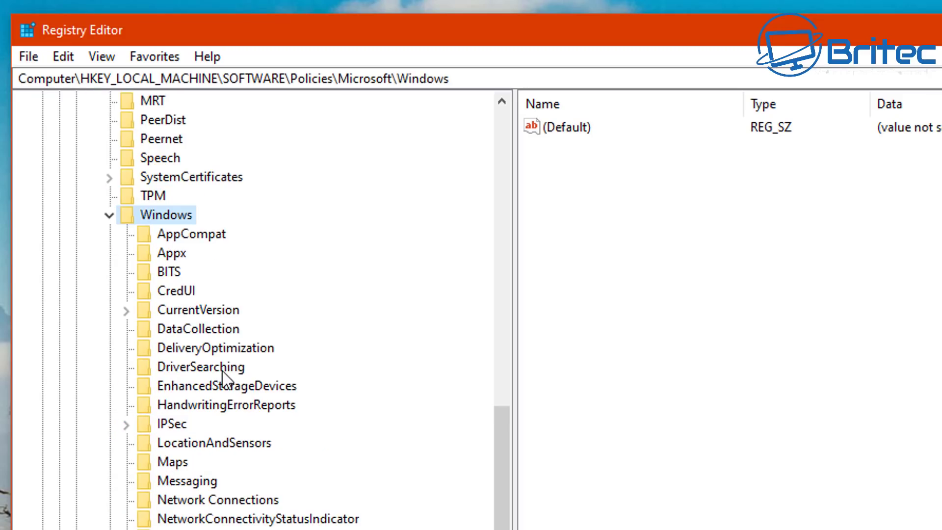
scroll(227, 384, down, 1)
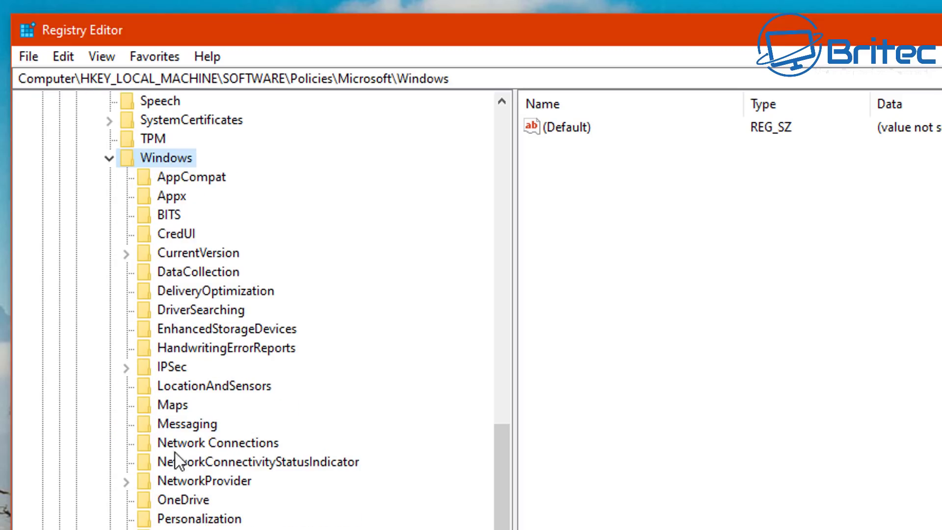
scroll(219, 515, down, 2)
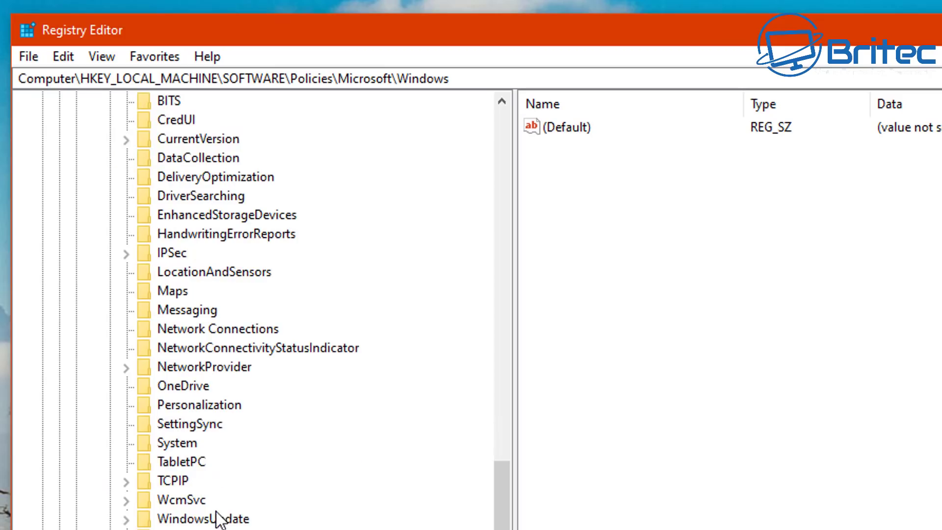
click(142, 521)
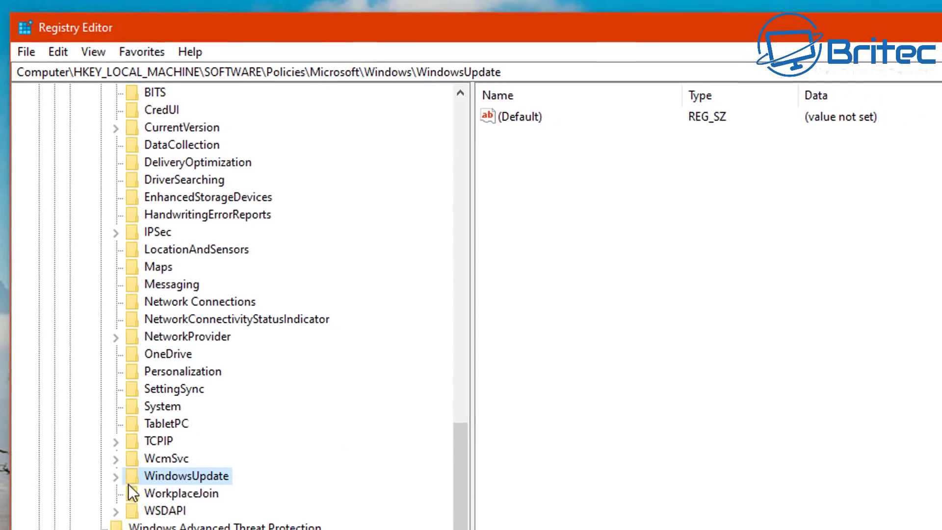
click(116, 475)
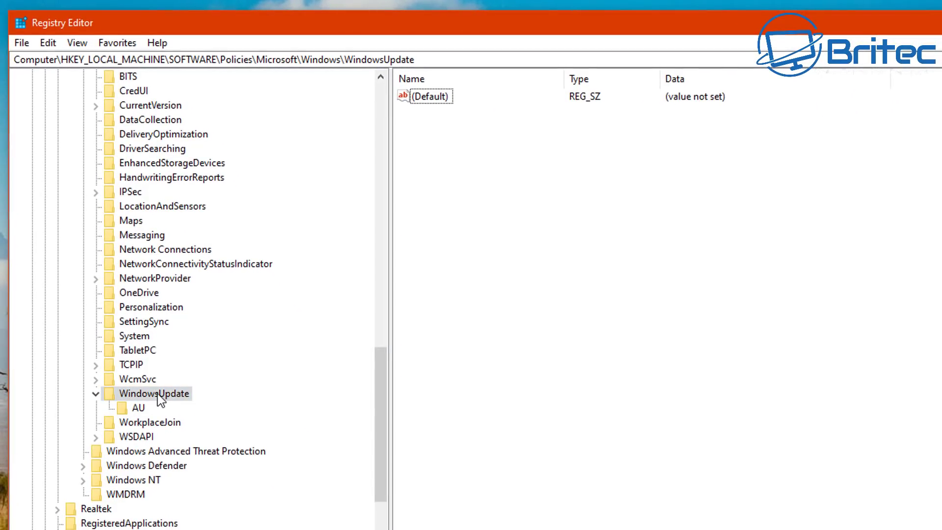
Create a new DWORD (32-bit) value named TargetReleaseVersion under WindowsUpdate.
right_click(155, 394)
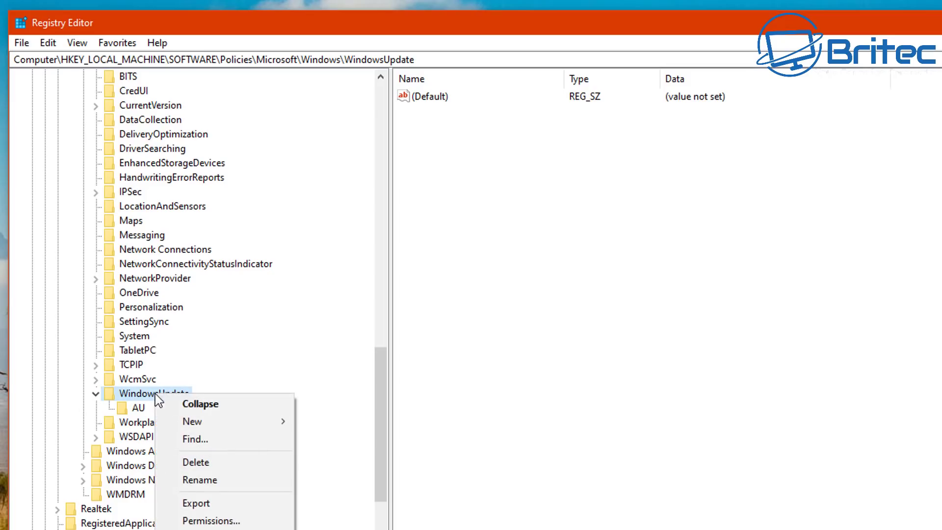
mouse_move(225, 418)
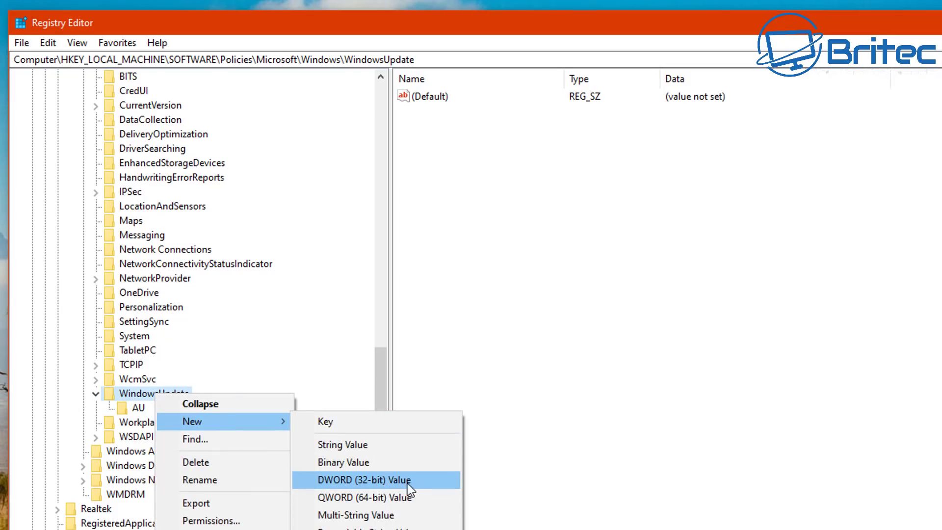
click(349, 481)
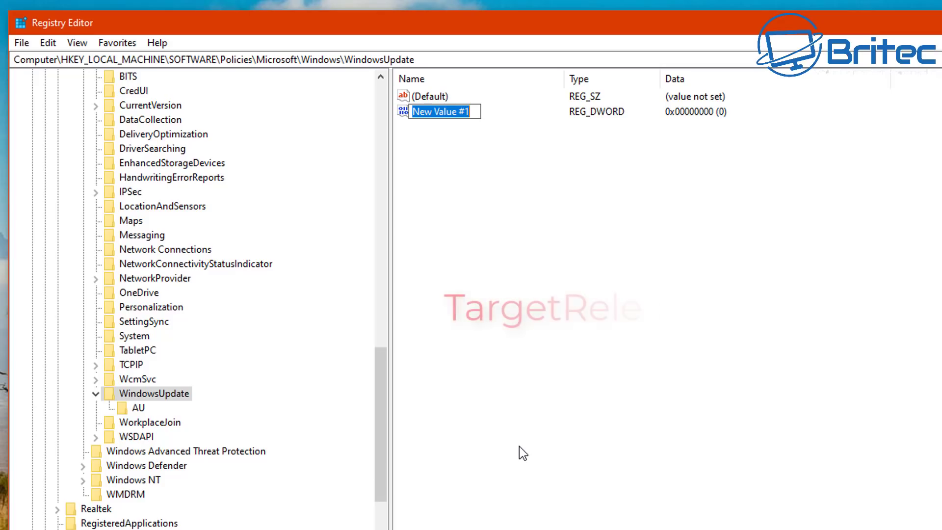
text(Tar)
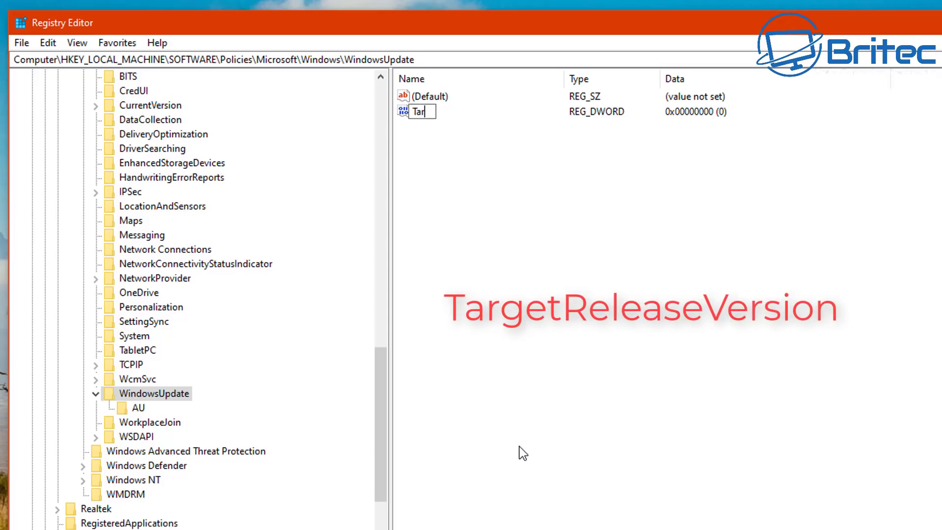
text(getReleaseVersion)
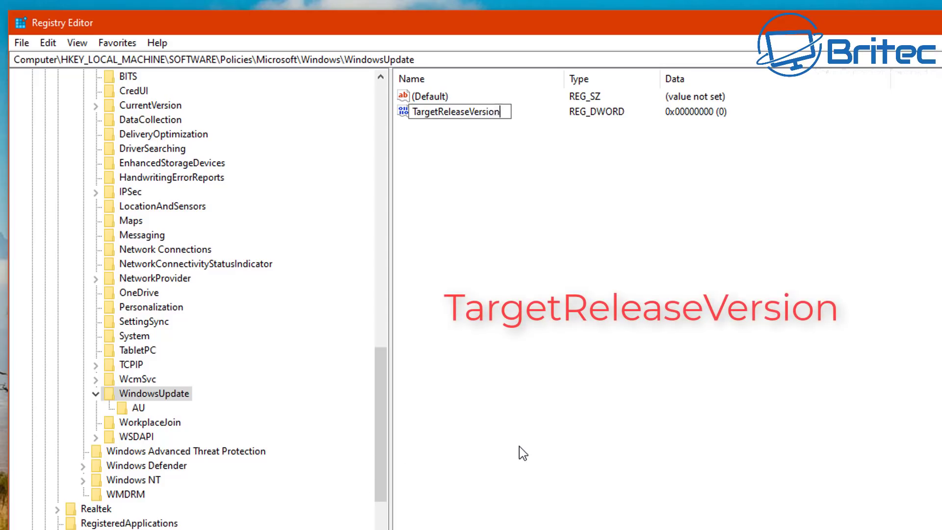
key(Return)
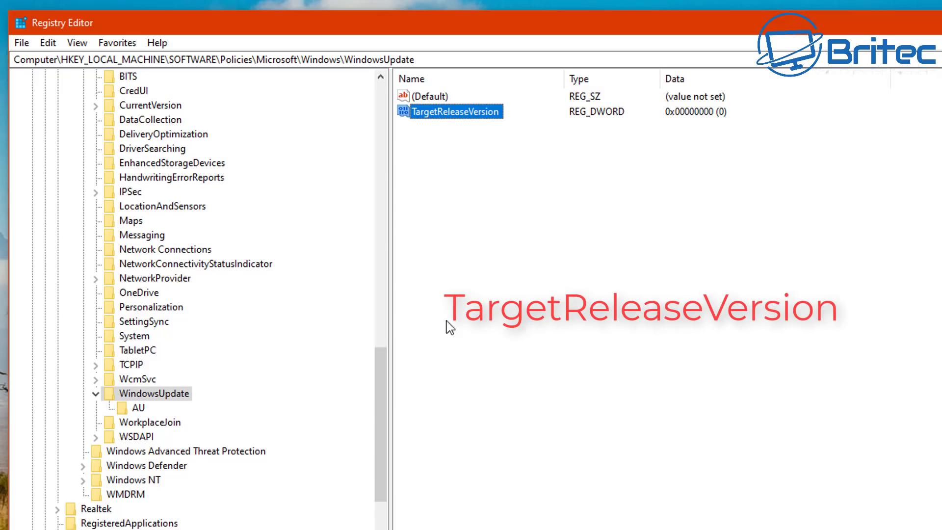
Set the TargetReleaseVersion value data to 1.
double_click(422, 114)
drag(161, 92, 511, 153)
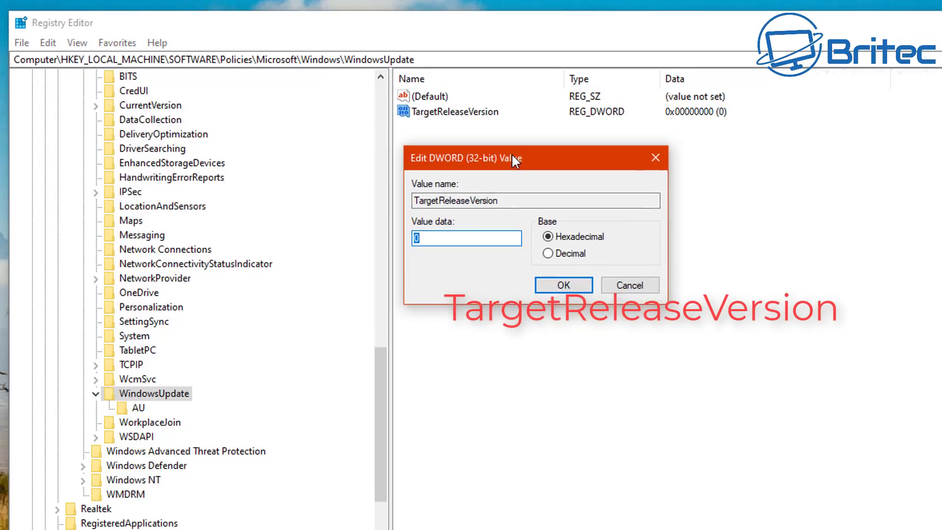
text(1)
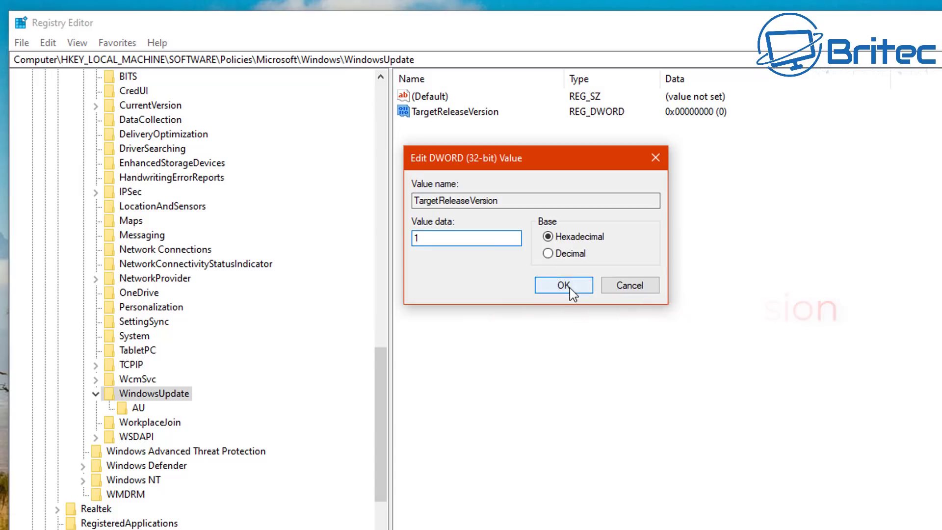
click(570, 288)
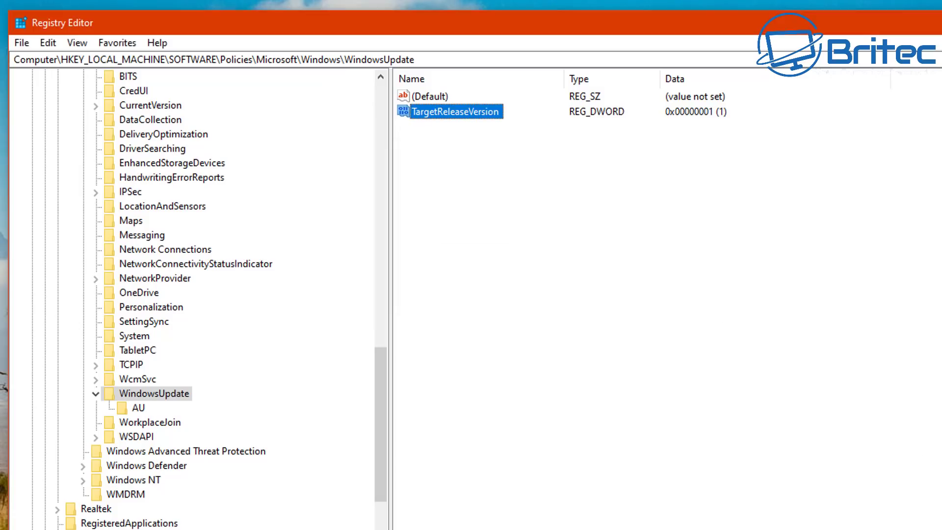
click(678, 315)
click(156, 394)
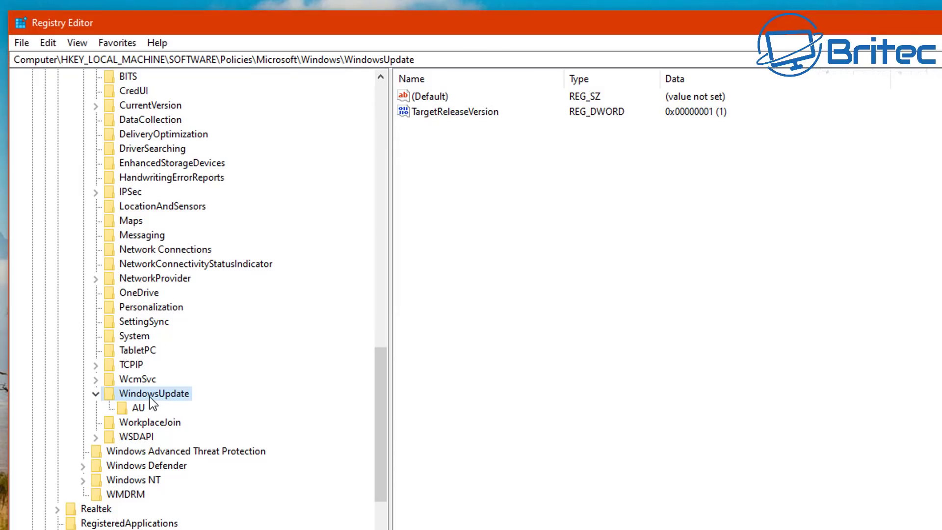
Create a new String Value named TargetReleaseVersionInfo under WindowsUpdate.
right_click(154, 395)
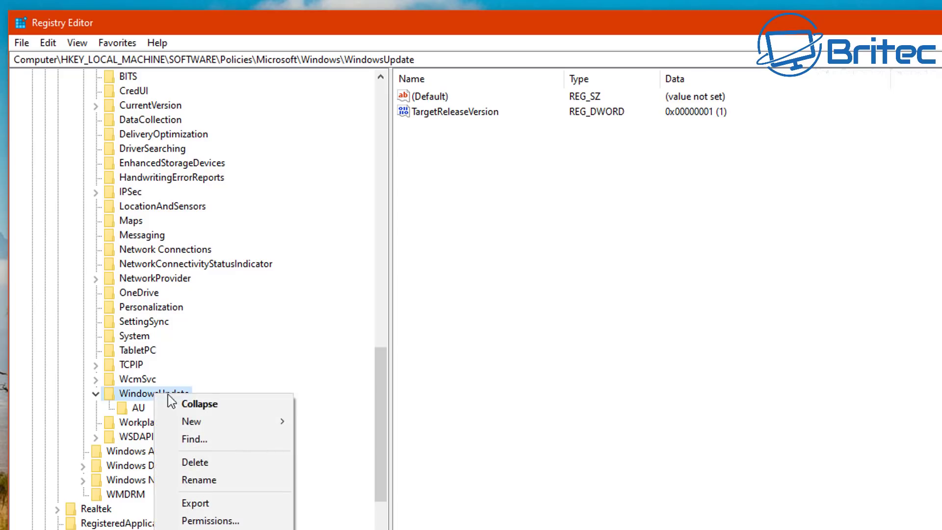
mouse_move(226, 421)
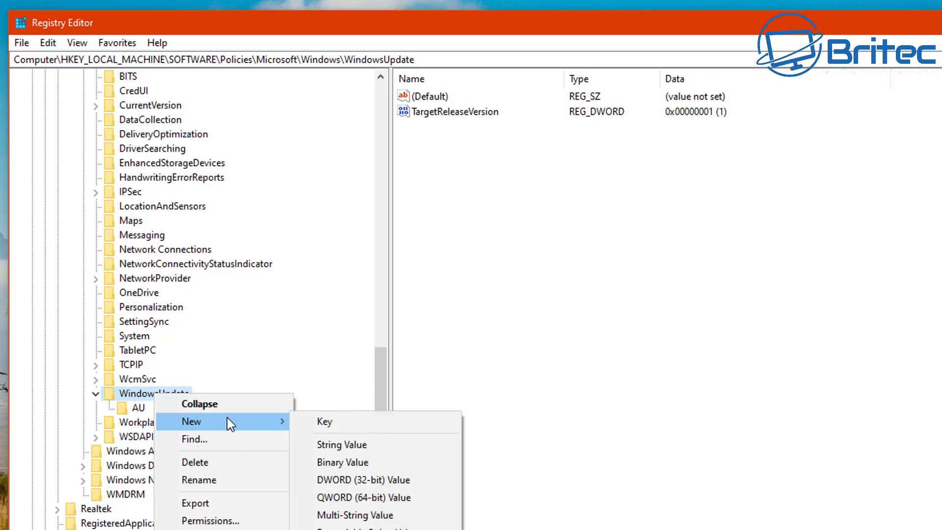
click(358, 444)
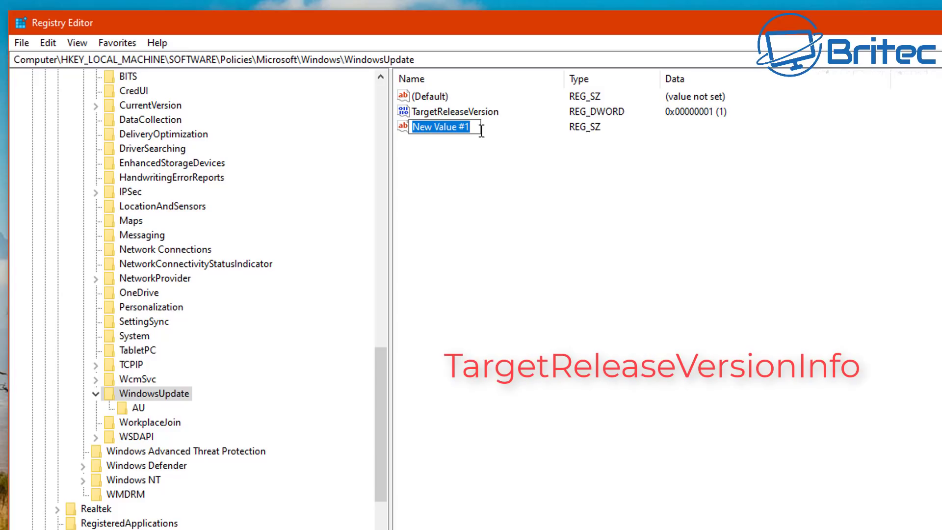
text(T)
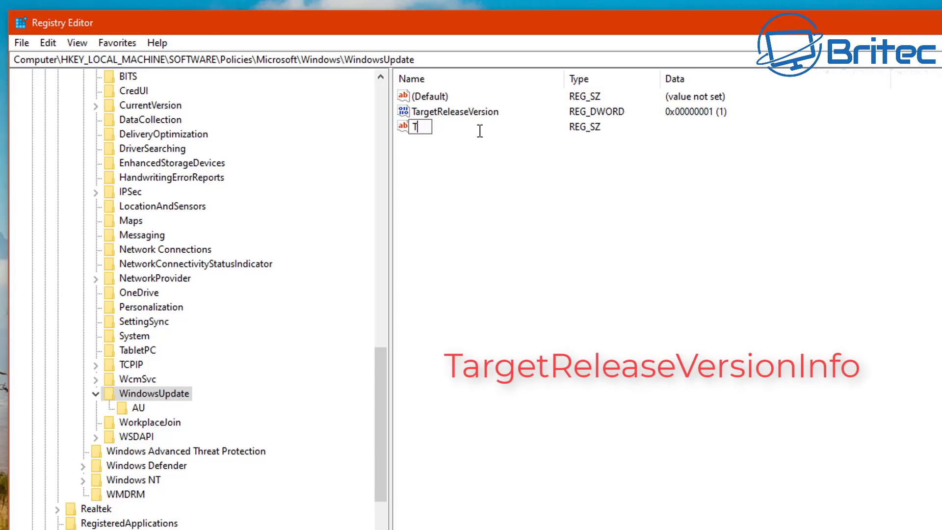
text(argetReleaseVersionInfo)
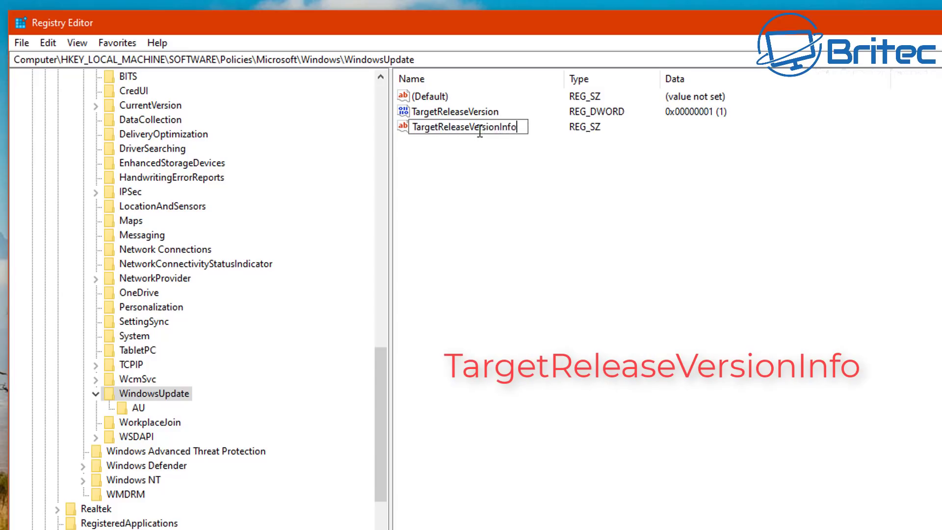
key(Return)
Enter 2004 as the TargetReleaseVersionInfo data, after trying 1909 and 1903.
double_click(450, 128)
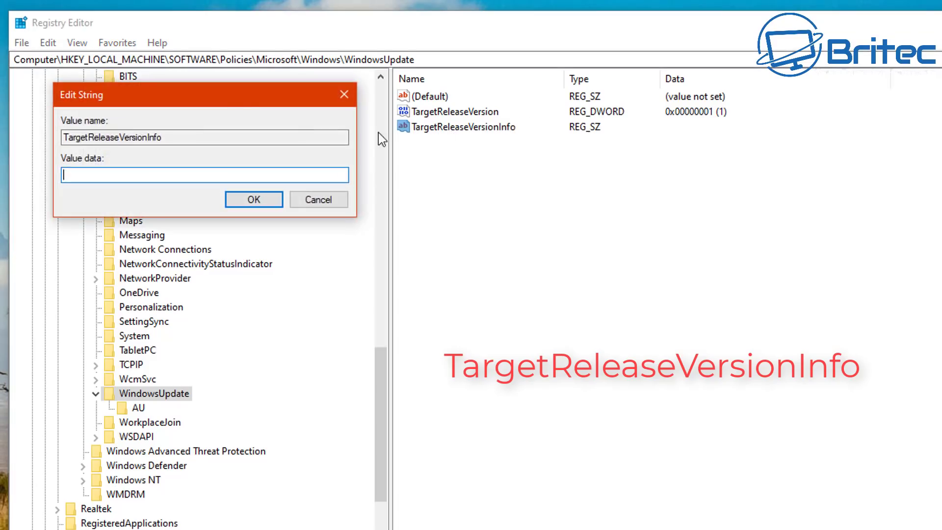
drag(224, 98, 576, 171)
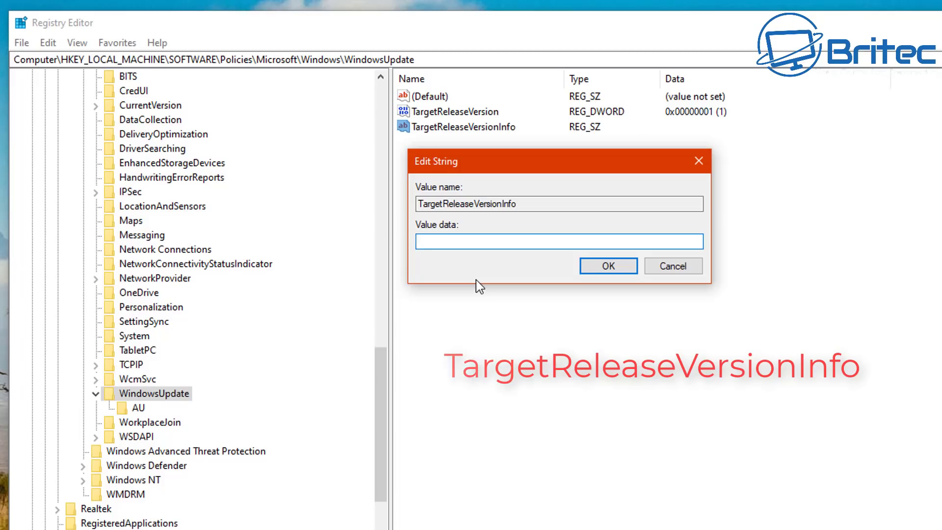
text(2004)
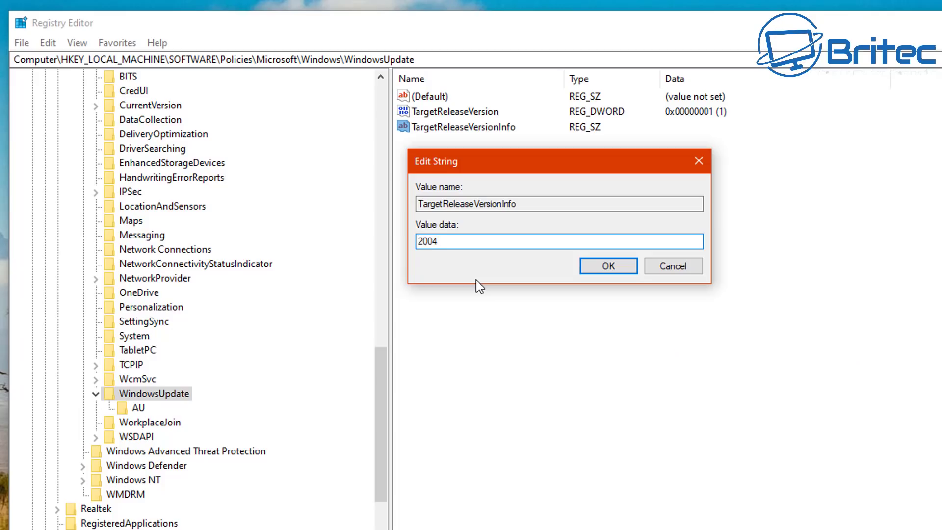
key(BackSpace)
key(BackSpace)
key(BackSpace)
key(BackSpace)
text(1909)
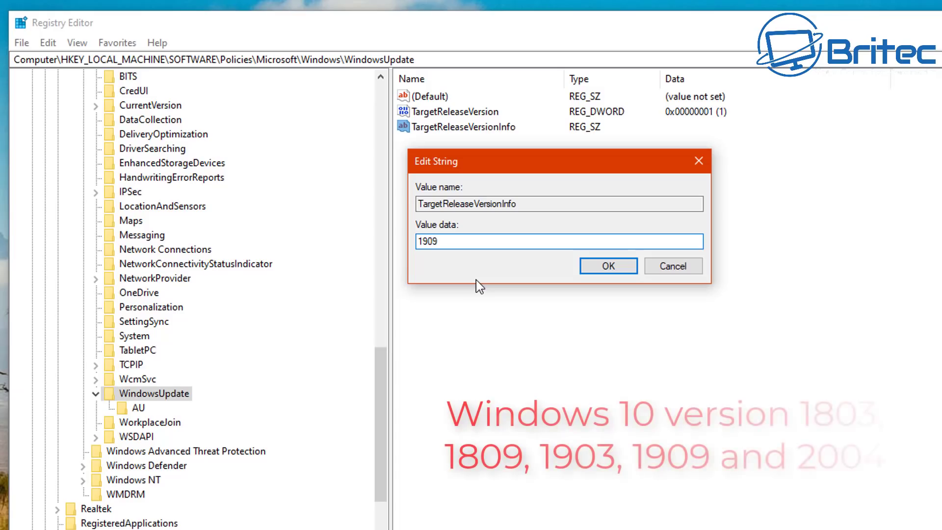
double_click(450, 241)
text(1903)
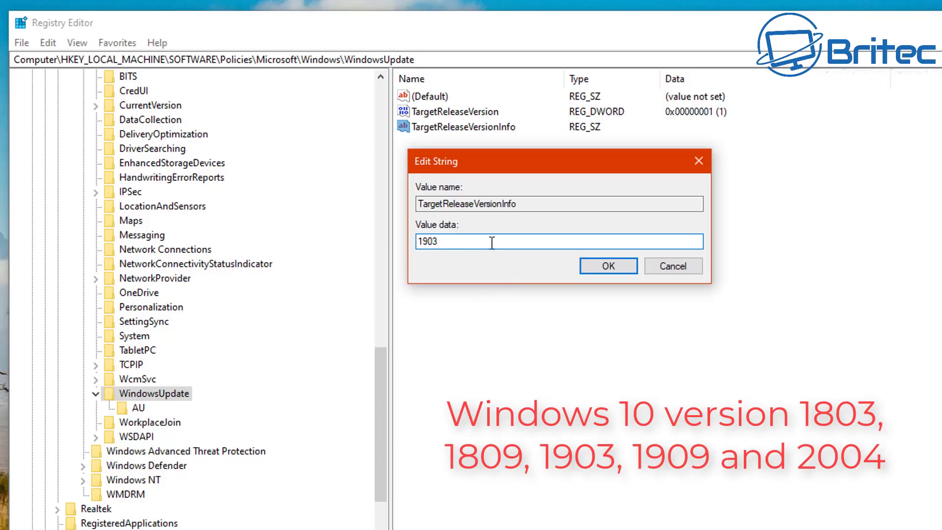
drag(468, 240, 398, 235)
text(2004)
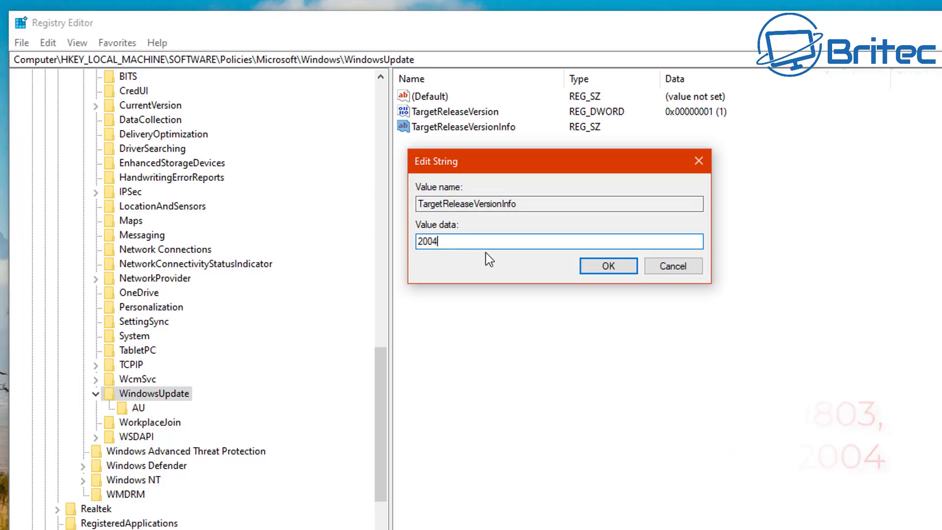
Save 2004 as TargetReleaseVersionInfo data and reselect the value to check it.
click(609, 268)
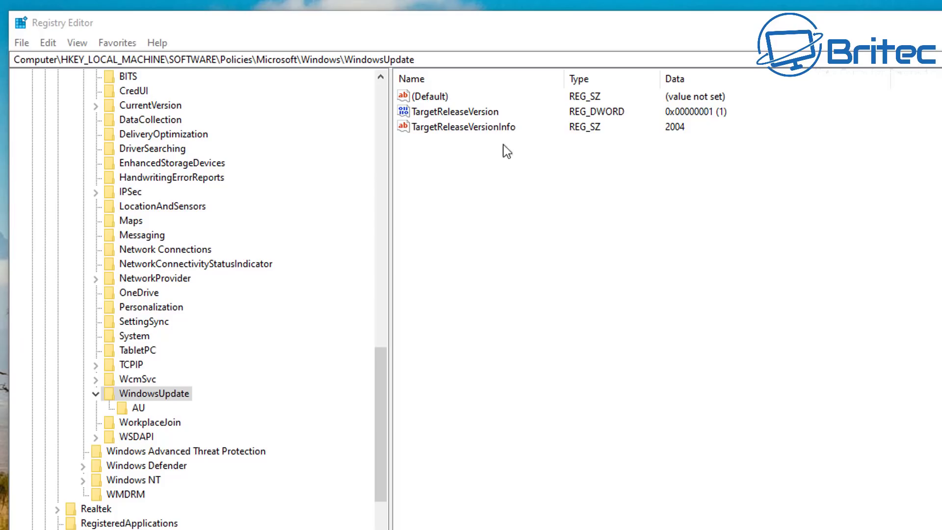
click(699, 143)
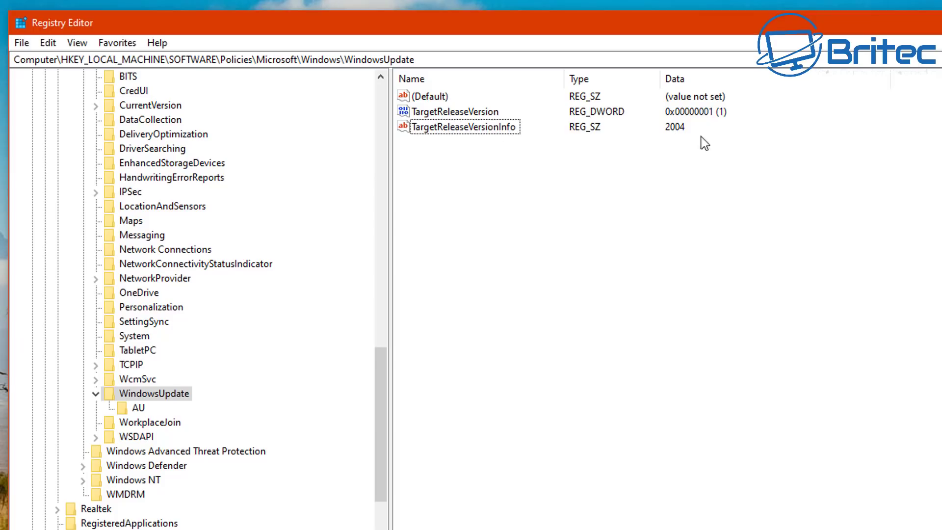
click(466, 129)
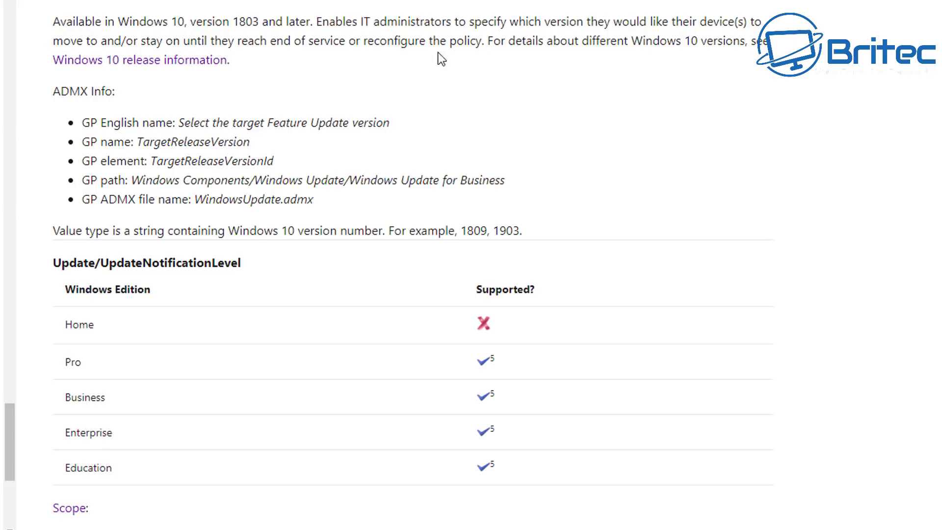
Highlight, then clear, the version availability paragraph on the TargetReleaseVersion Docs page.
drag(485, 41, 49, 19)
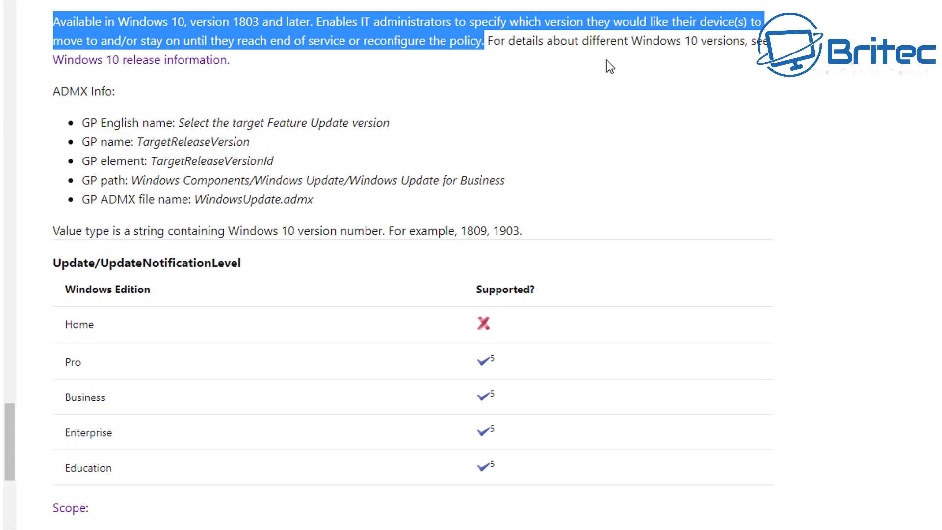
click(537, 50)
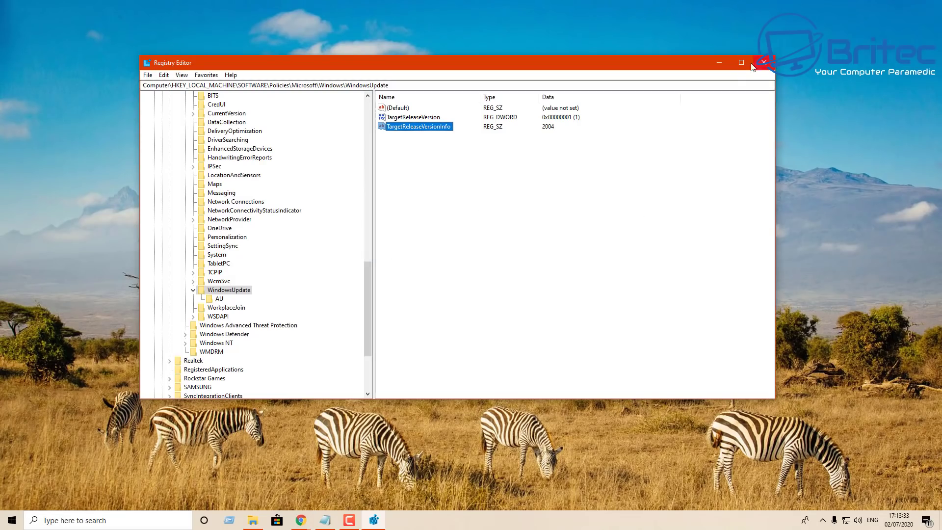
Close Registry Editor, leaving TargetReleaseVersion 1 and TargetReleaseVersionInfo 2004 in place.
click(769, 64)
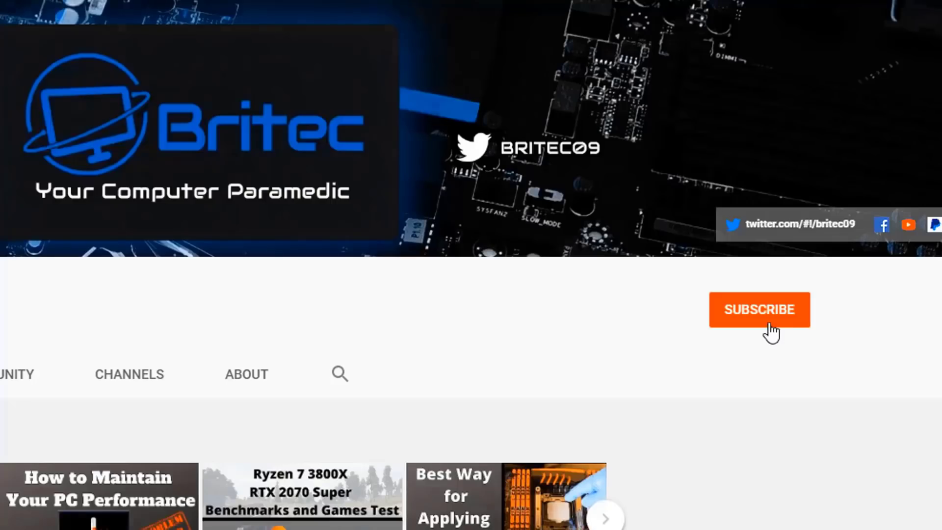
Subscribe to the Britec YouTube channel and set its notification bell to All.
click(771, 333)
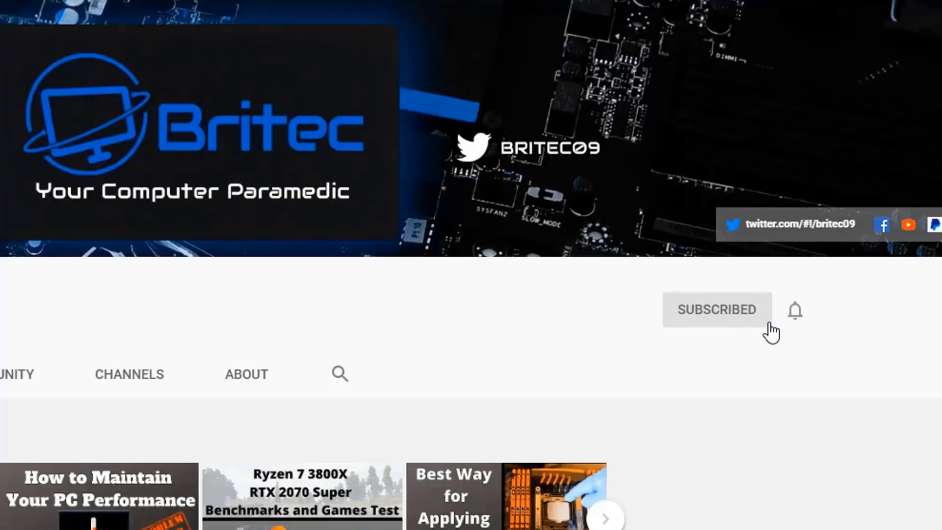
click(797, 316)
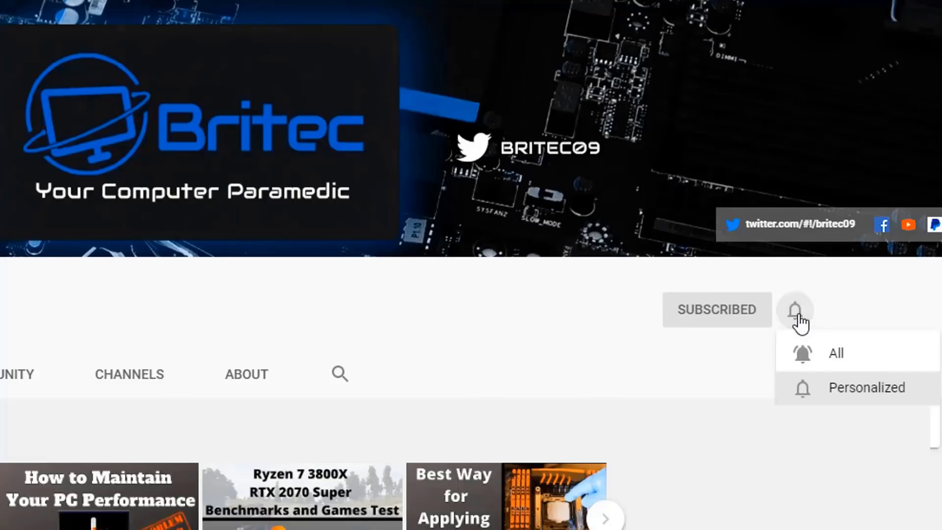
click(818, 357)
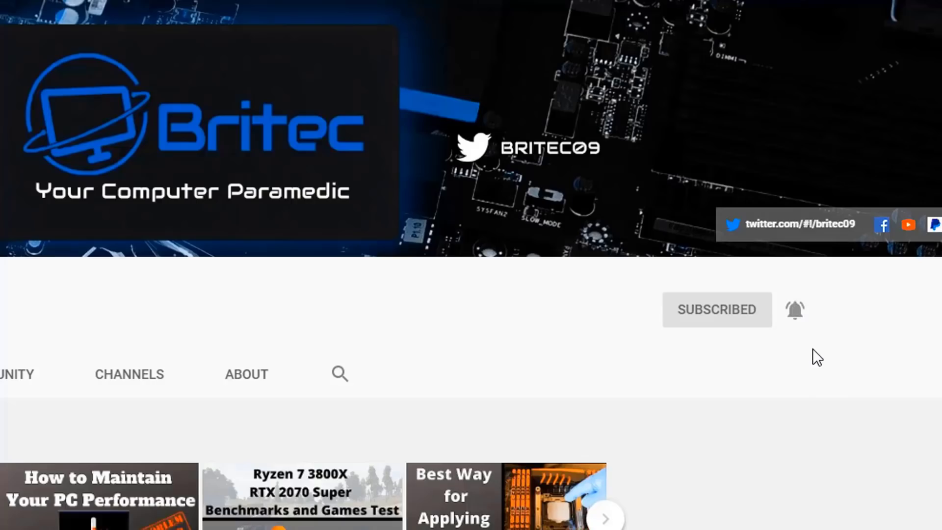